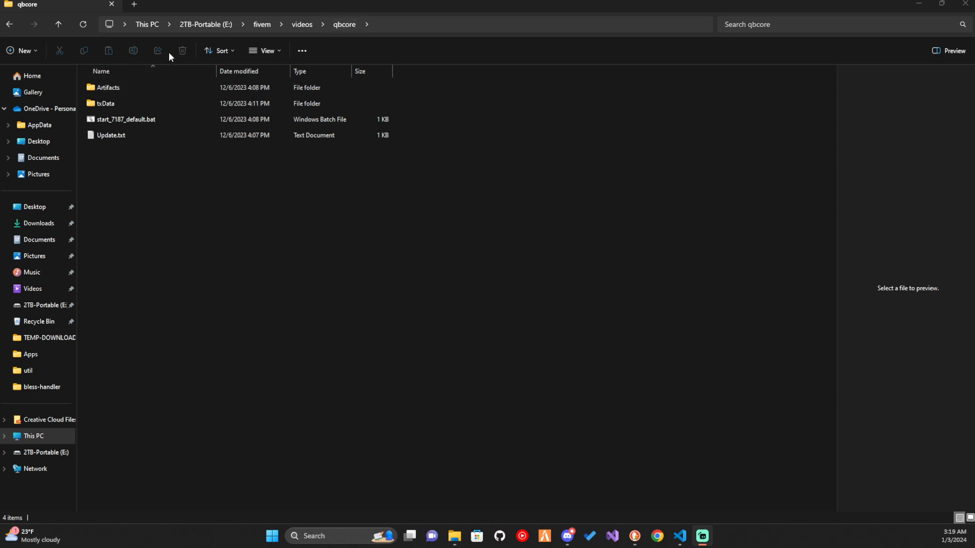
Delete all files and folders inside the Artifacts folder of the qbcore server
{"action": "left_click", "coordinate": [303, 24]}
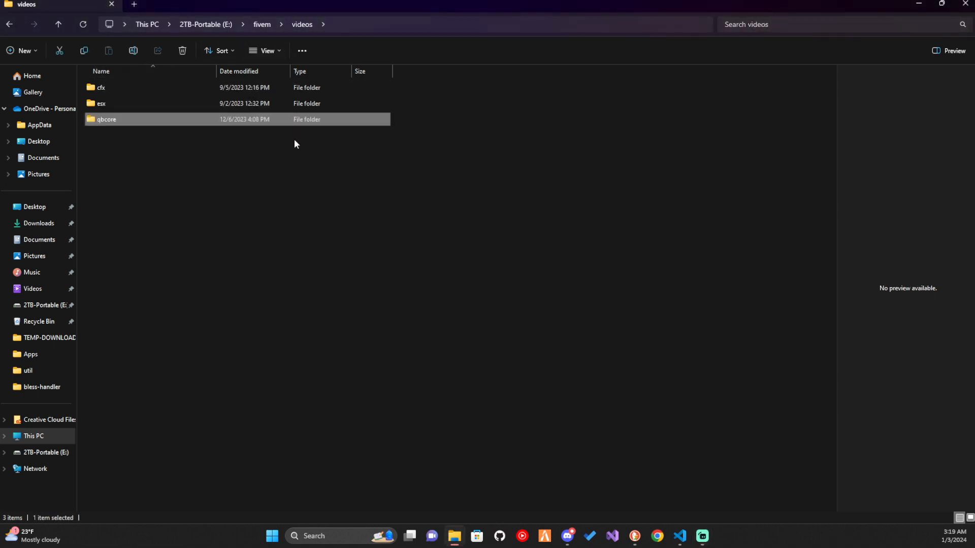
{"action": "double_click", "coordinate": [108, 120]}
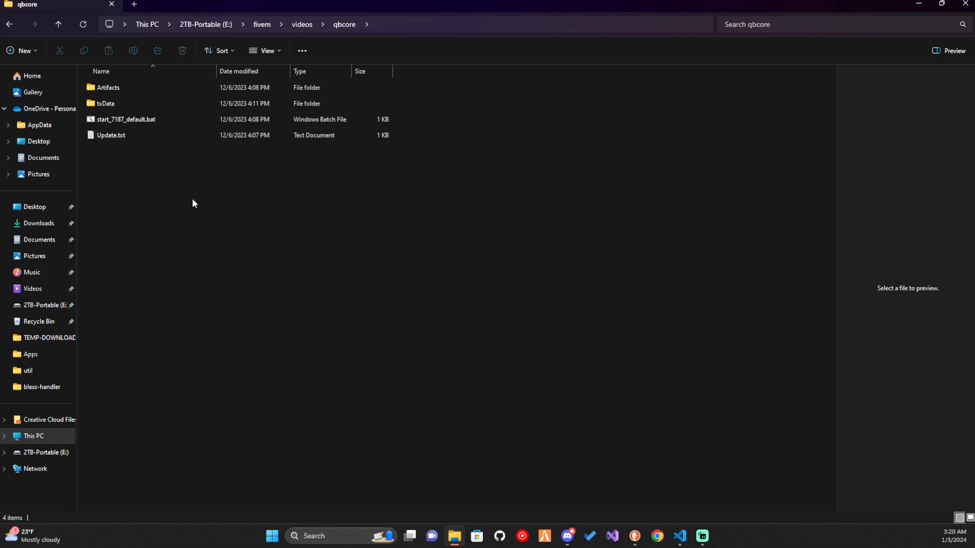
{"action": "double_click", "coordinate": [108, 89]}
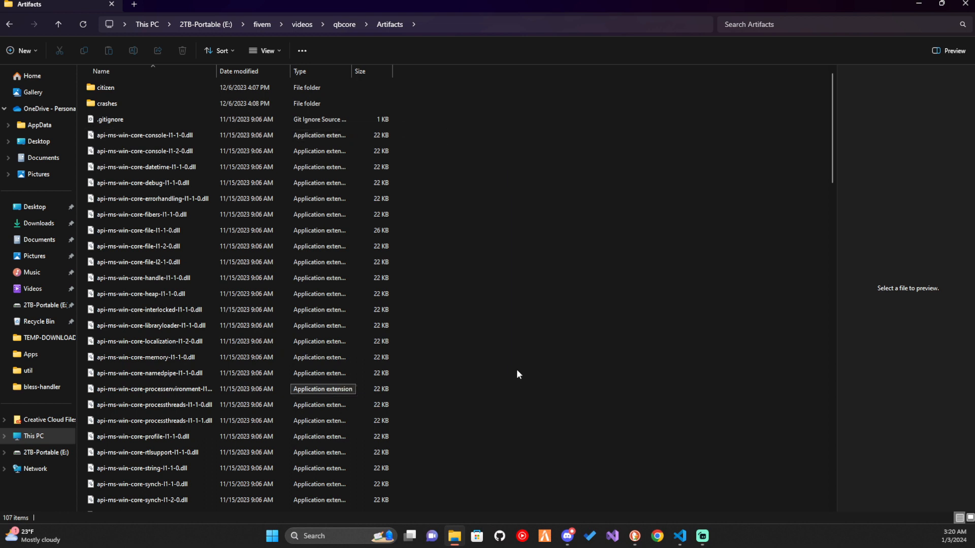
{"action": "key", "text": "ctrl+a"}
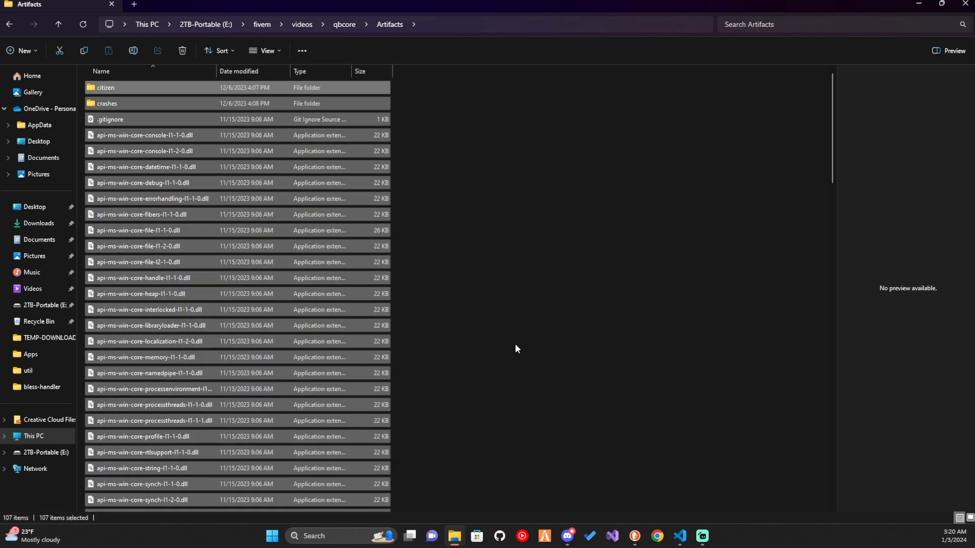
{"action": "key", "text": "Delete"}
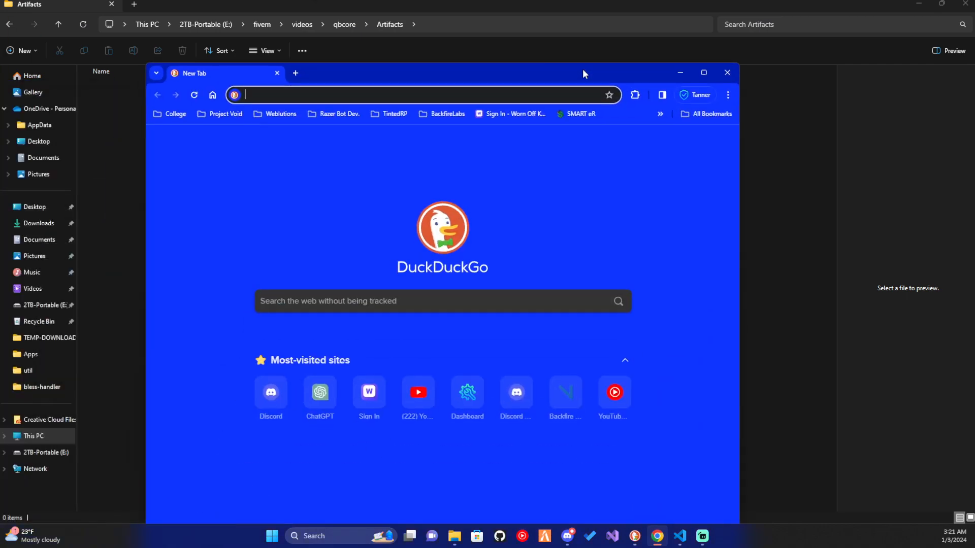
In the web browser, search for "fivem server artifacts windows" and open the FiveM build_server_windows/master artifacts page
{"action": "type", "text": "fivem"}
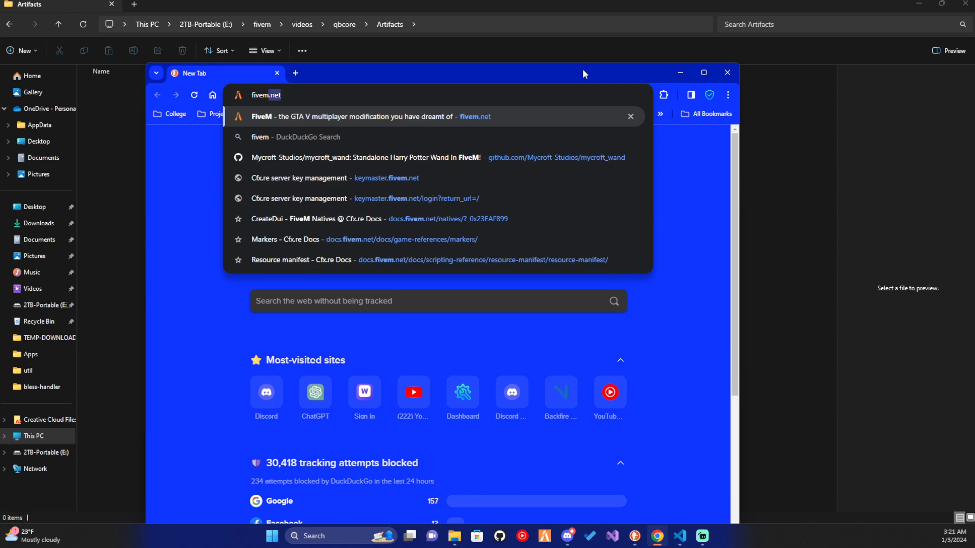
{"action": "type", "text": " serer"}
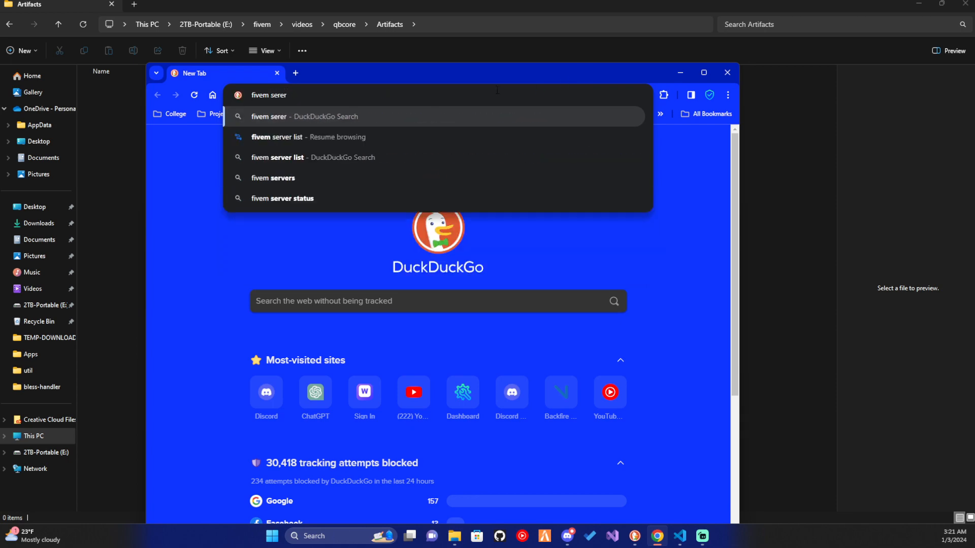
{"action": "key", "text": "BackSpace"}
{"action": "key", "text": "BackSpace"}
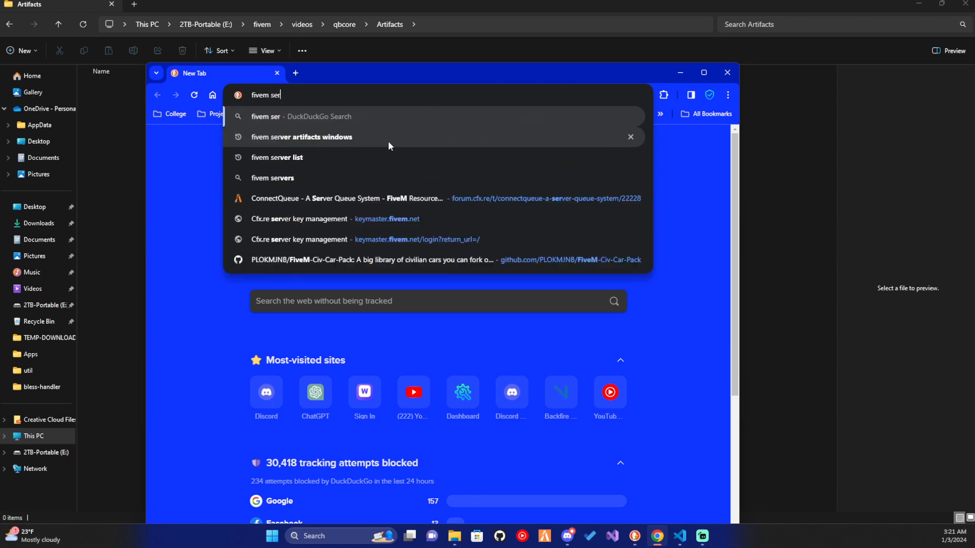
{"action": "left_click", "coordinate": [328, 141]}
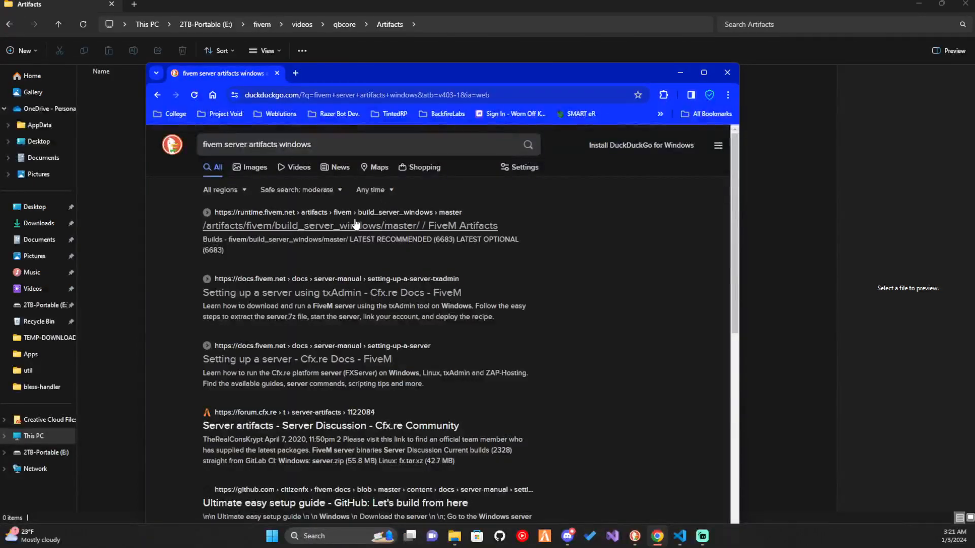
{"action": "left_click", "coordinate": [354, 228]}
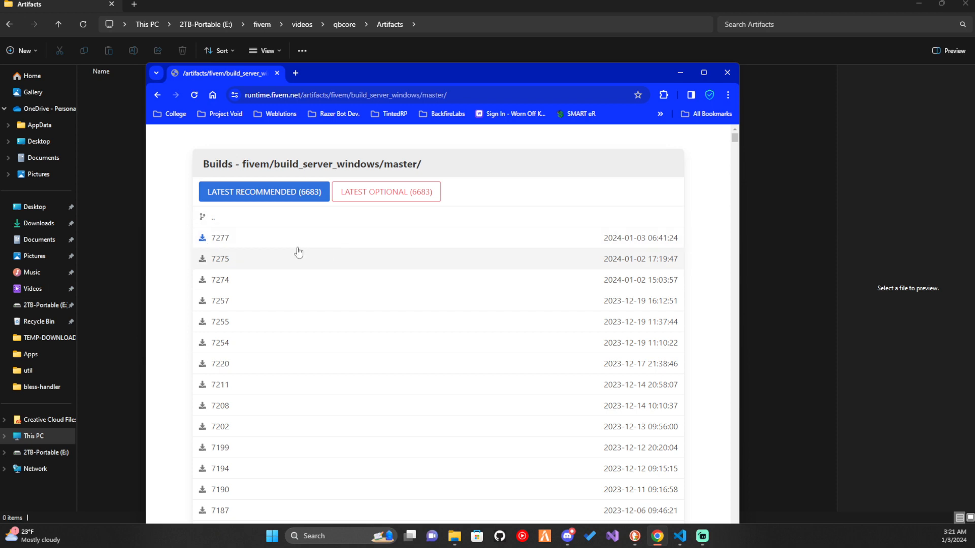
Download build 7277 as server.7z to the Downloads folder, and close the browser
{"action": "left_click", "coordinate": [237, 246]}
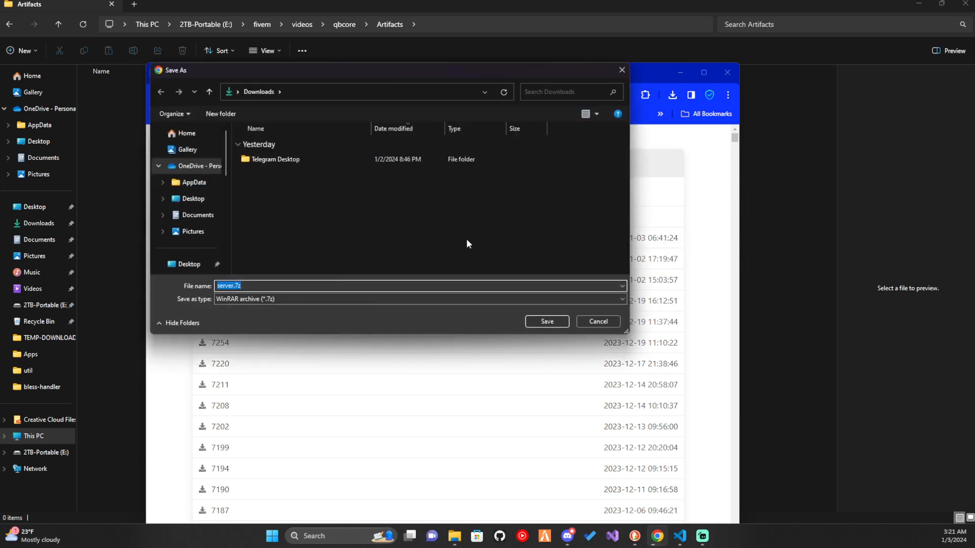
{"action": "left_click", "coordinate": [538, 322]}
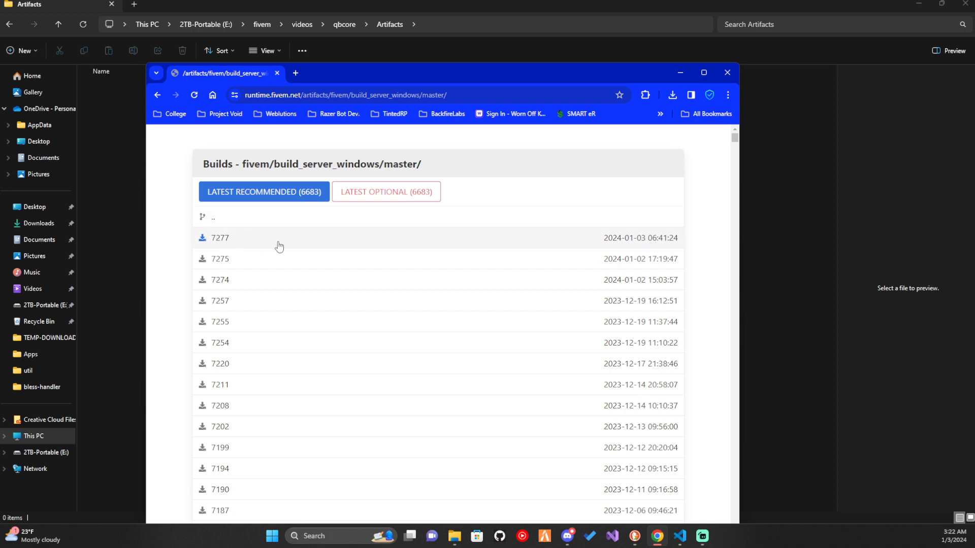
{"action": "left_click", "coordinate": [727, 74]}
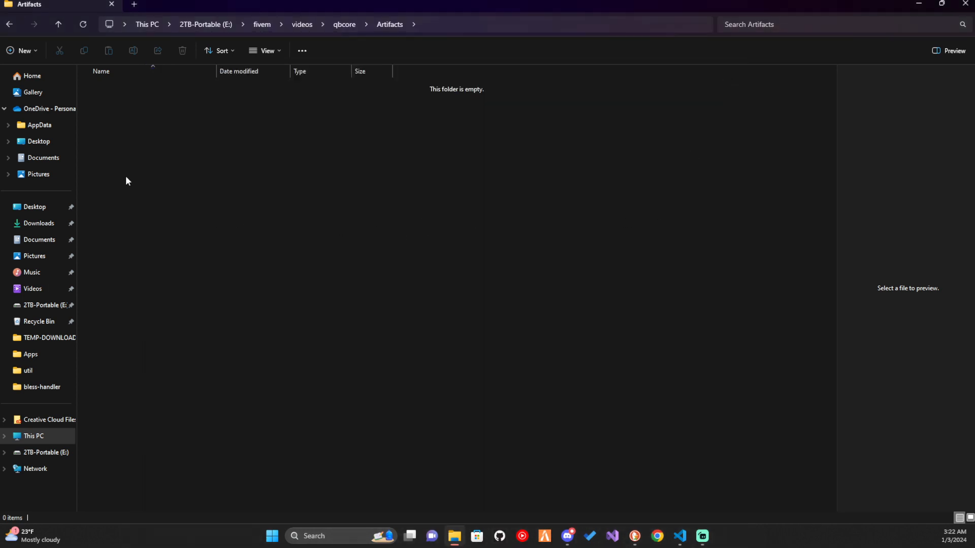
Open server.7z from the Downloads folder in WinRAR, leaving only the Artifacts folder open in File Explorer
{"action": "left_click", "coordinate": [134, 4]}
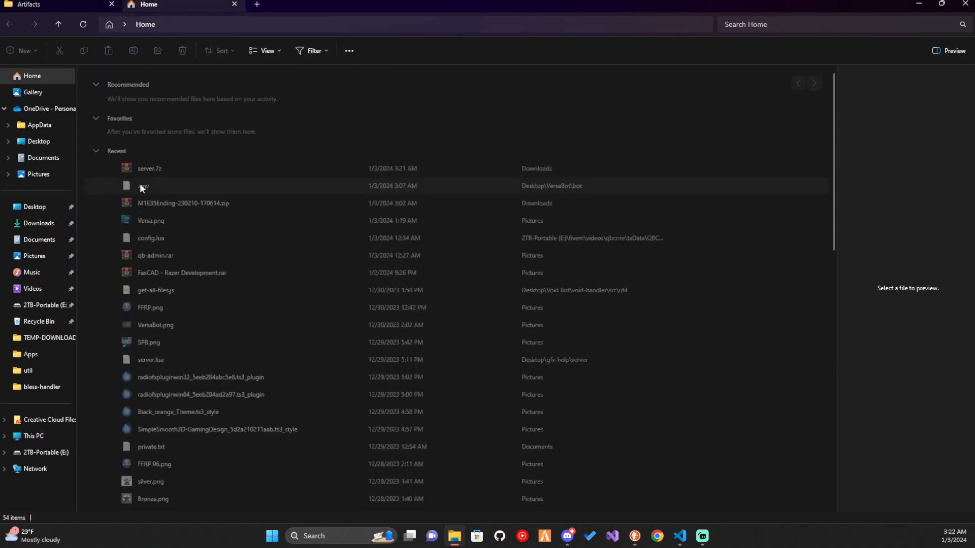
{"action": "left_click", "coordinate": [38, 229]}
{"action": "double_click", "coordinate": [133, 99]}
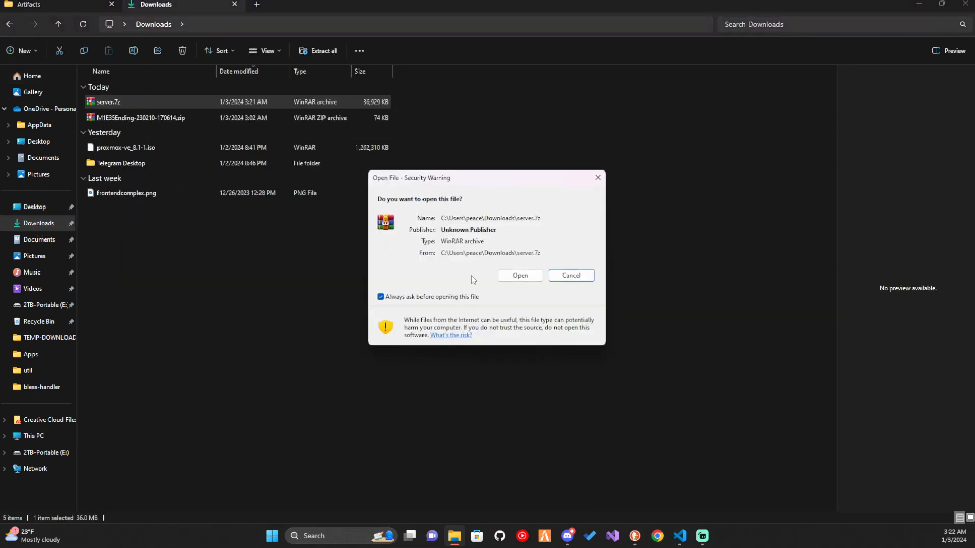
{"action": "left_click", "coordinate": [505, 275]}
{"action": "left_click", "coordinate": [234, 4]}
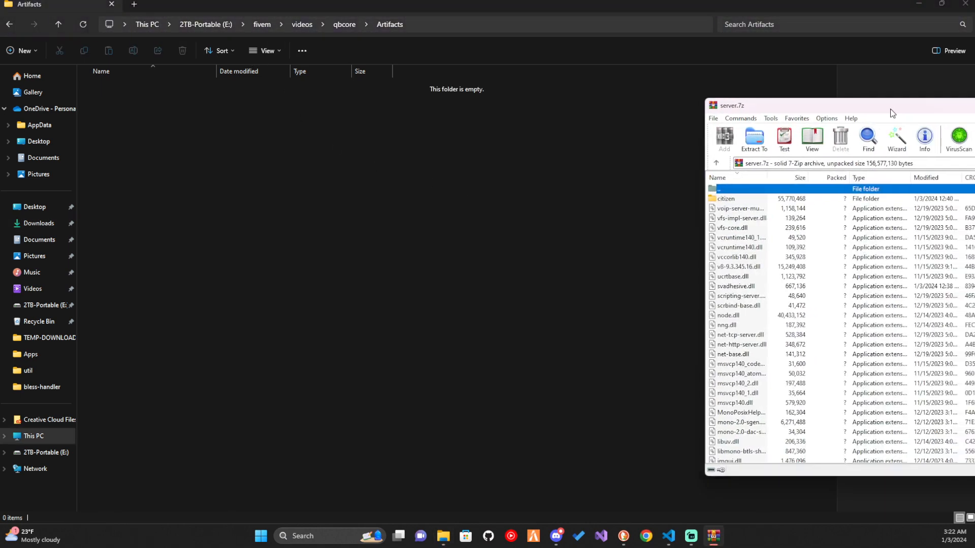
Extract the entire contents of server.7z into the empty Artifacts folder and return to the qbcore folder
{"action": "left_click_drag", "start_coordinate": [891, 113], "coordinate": [974, 113]}
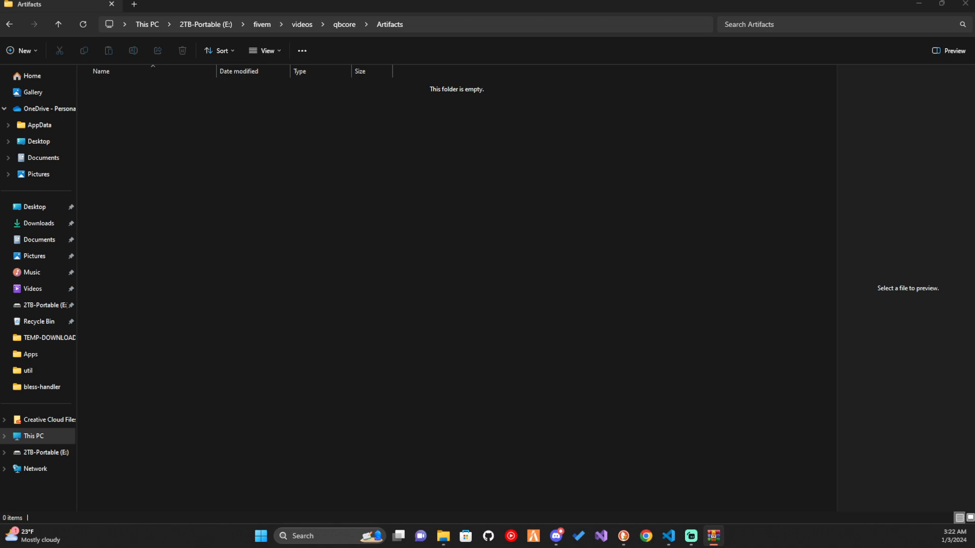
{"action": "left_click_drag", "start_coordinate": [972, 92], "coordinate": [667, 93]}
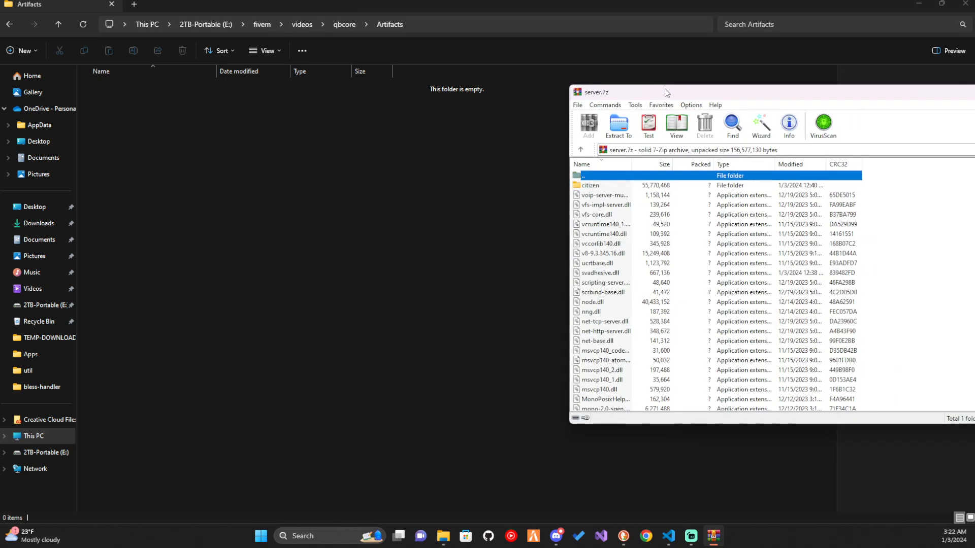
{"action": "key", "text": "ctrl+a"}
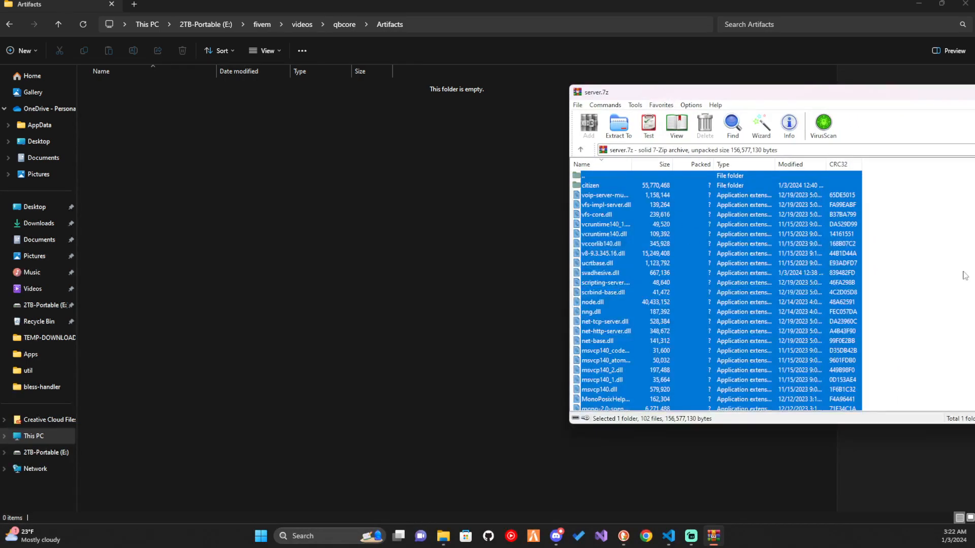
{"action": "left_click", "coordinate": [919, 305]}
{"action": "left_click_drag", "start_coordinate": [892, 200], "coordinate": [802, 503]}
{"action": "left_click", "coordinate": [920, 306]}
{"action": "key", "text": "ctrl+a"}
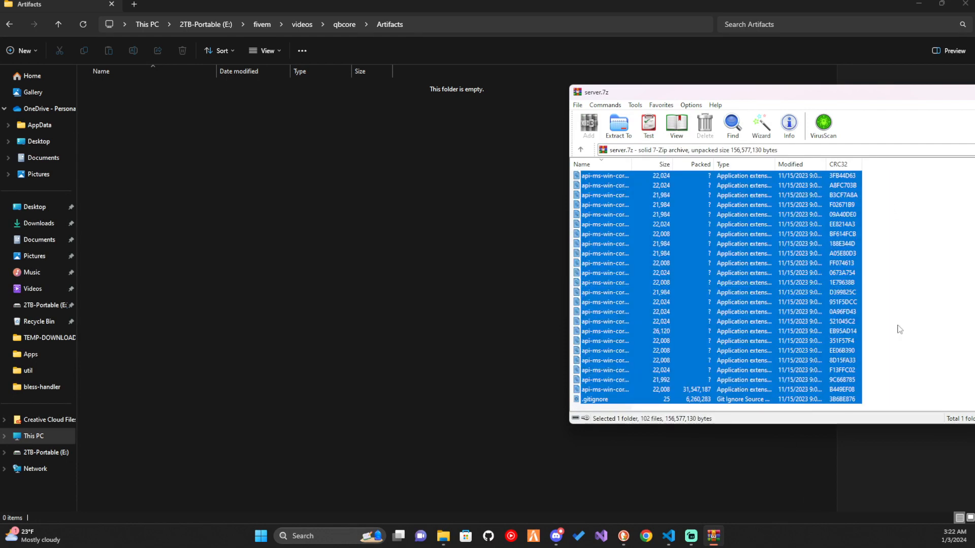
{"action": "left_click_drag", "start_coordinate": [819, 311], "coordinate": [470, 306]}
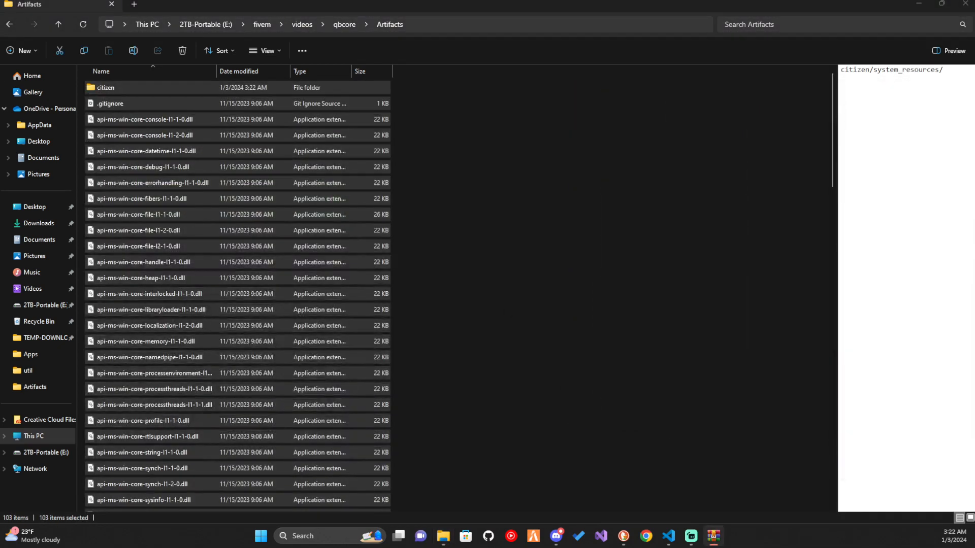
{"action": "left_click", "coordinate": [348, 29]}
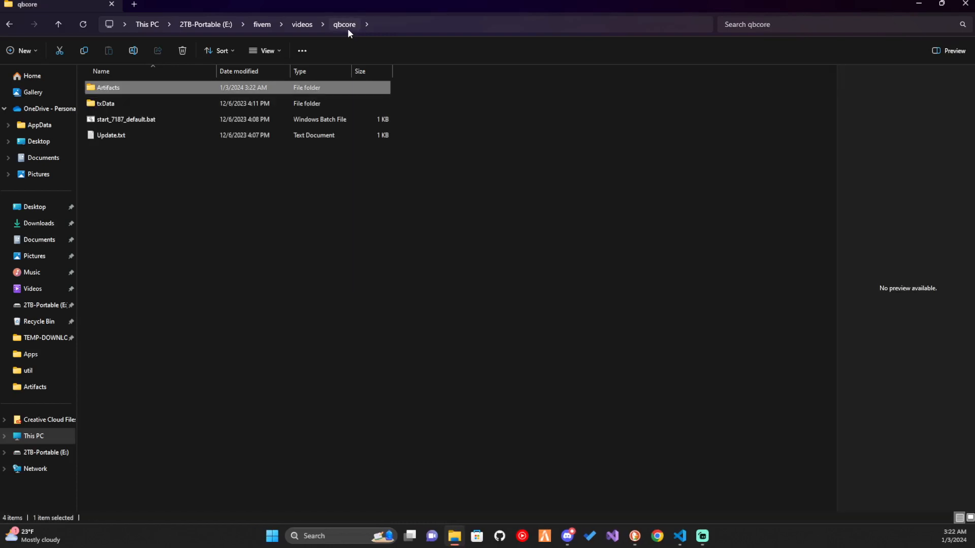
{"action": "right_click", "coordinate": [112, 122]}
{"action": "left_click", "coordinate": [157, 312]}
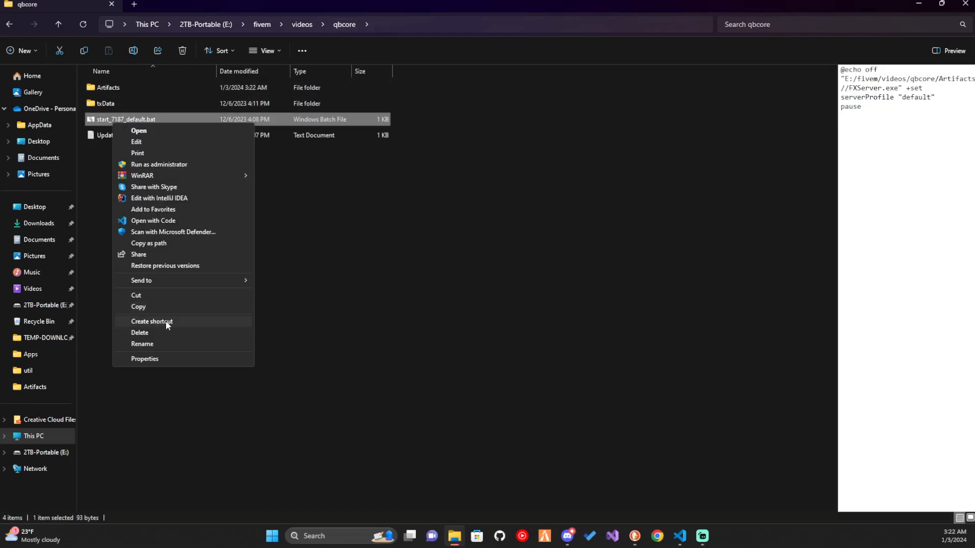
{"action": "left_click", "coordinate": [154, 344]}
{"action": "left_click", "coordinate": [203, 346]}
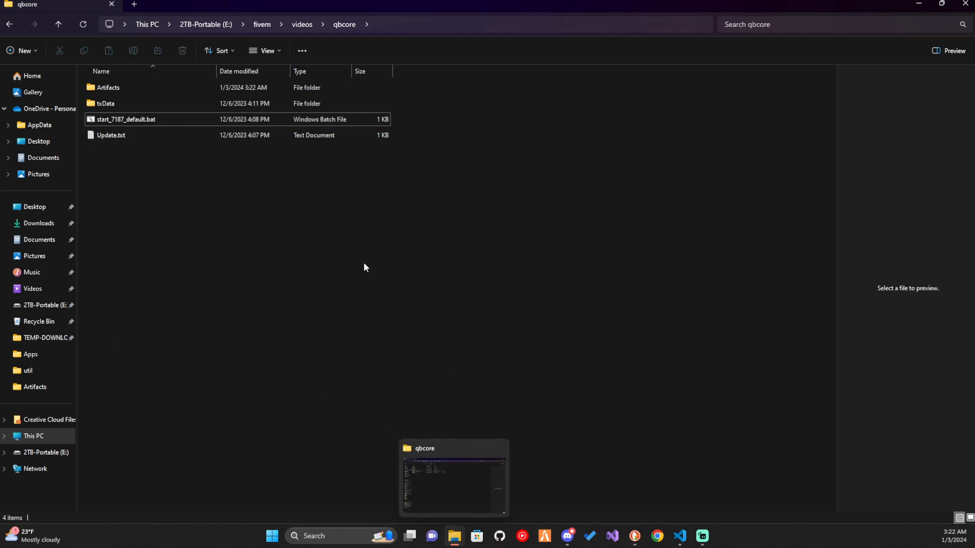
{"action": "left_click", "coordinate": [134, 4]}
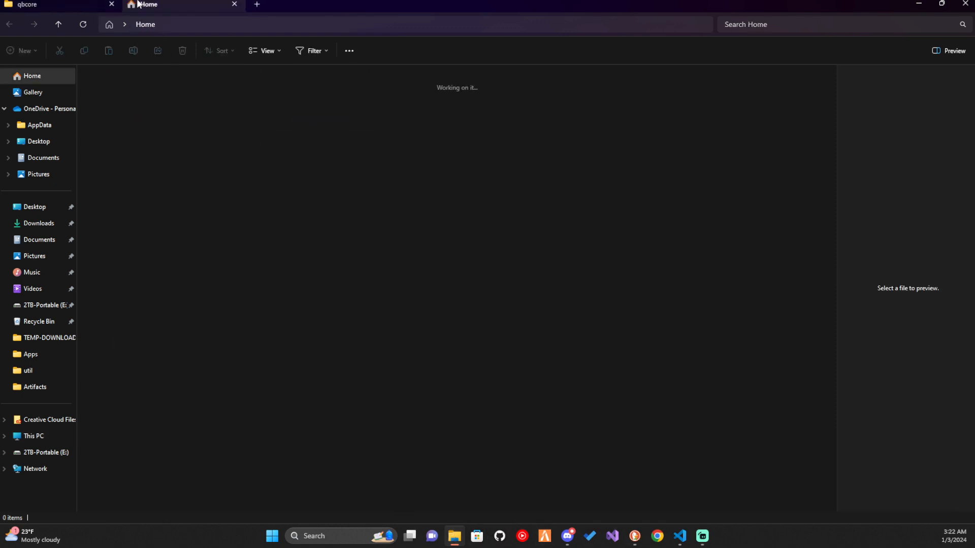
{"action": "left_click", "coordinate": [234, 4]}
{"action": "left_click", "coordinate": [655, 535]}
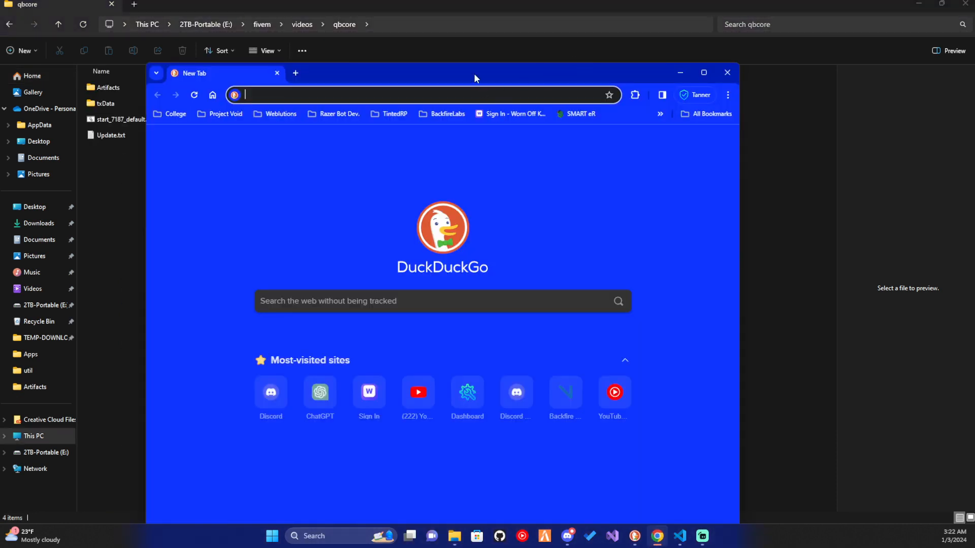
{"action": "left_click_drag", "start_coordinate": [474, 74], "coordinate": [974, 4]}
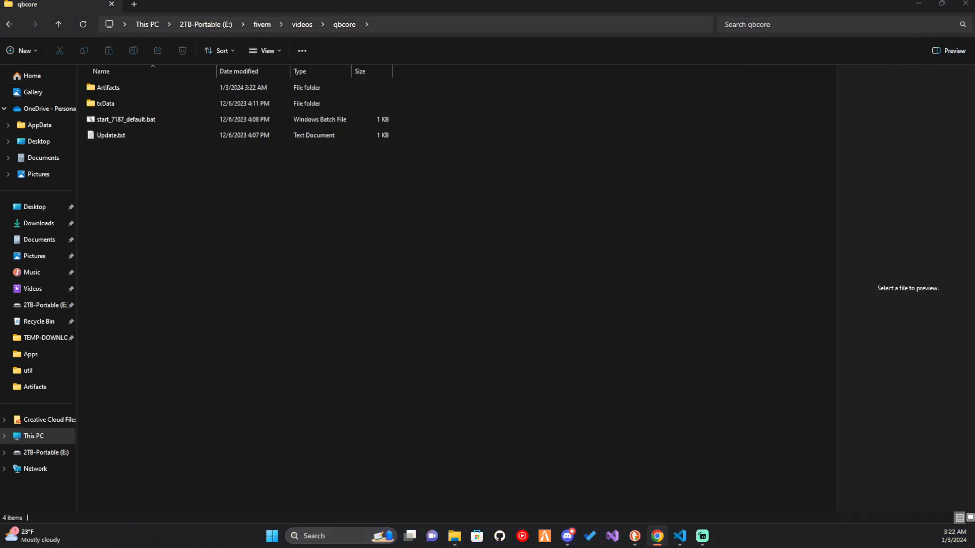
Rename the start_7187_default.bat file to start_7277_default.bat
{"action": "left_click", "coordinate": [122, 119]}
{"action": "right_click", "coordinate": [126, 120]}
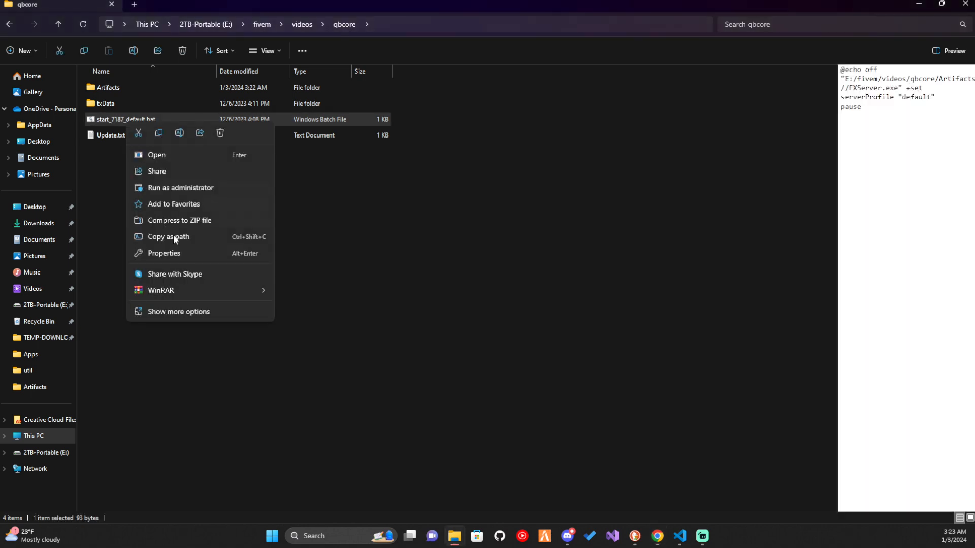
{"action": "left_click", "coordinate": [169, 311]}
{"action": "left_click", "coordinate": [162, 343]}
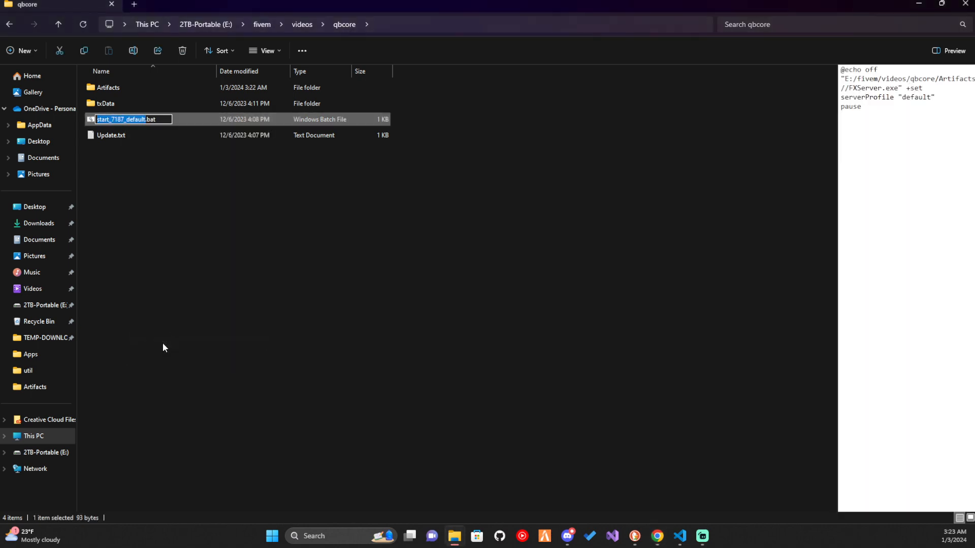
{"action": "key", "text": "Left"}
{"action": "key", "text": "Left"}
{"action": "key", "text": "Left"}
{"action": "key", "text": "Left"}
{"action": "key", "text": "Left"}
{"action": "key", "text": "BackSpace"}
{"action": "key", "text": "BackSpace"}
{"action": "key", "text": "BackSpace"}
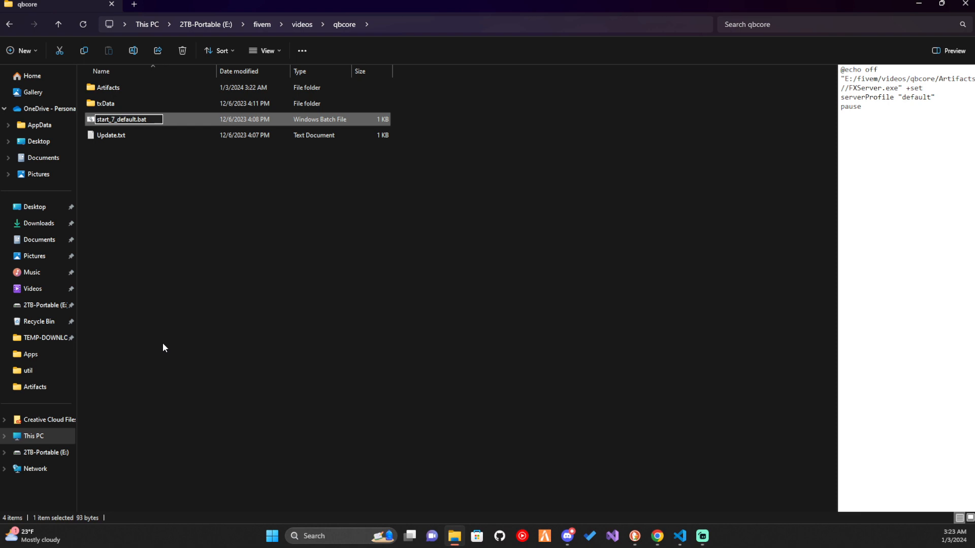
{"action": "type", "text": "277"}
{"action": "key", "text": "Return"}
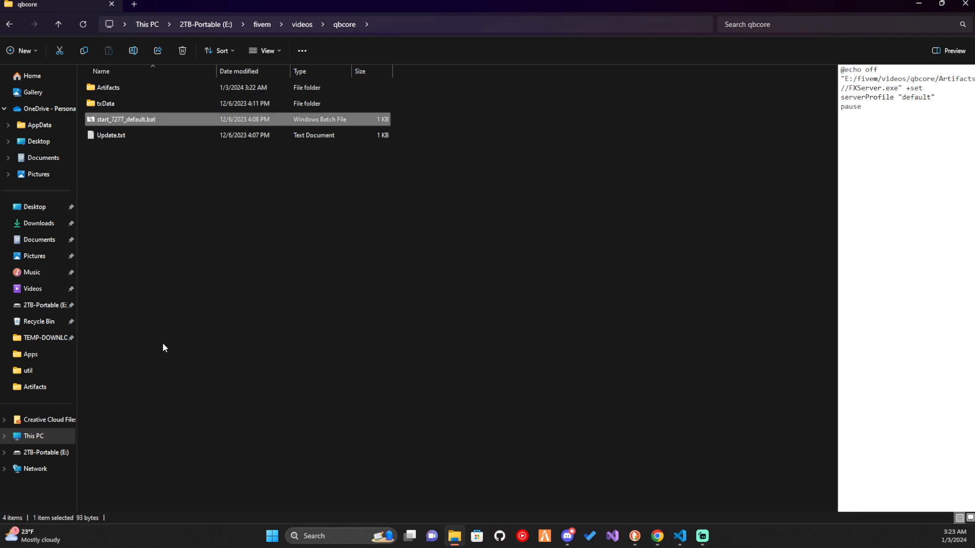